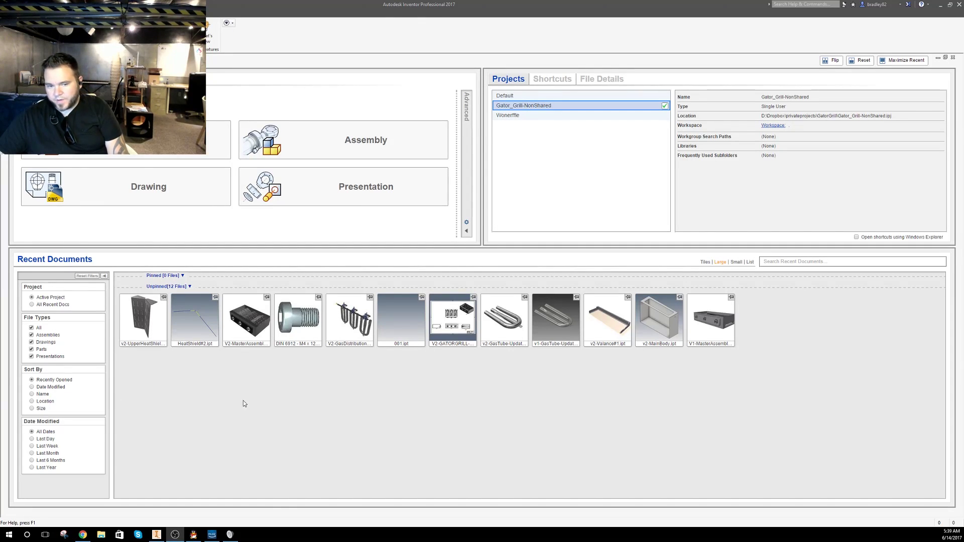
Open the V2-MasterAssembly assembly from the recent documents and set its view to Perspective with Ortho Faces
mouse_move(146, 325)
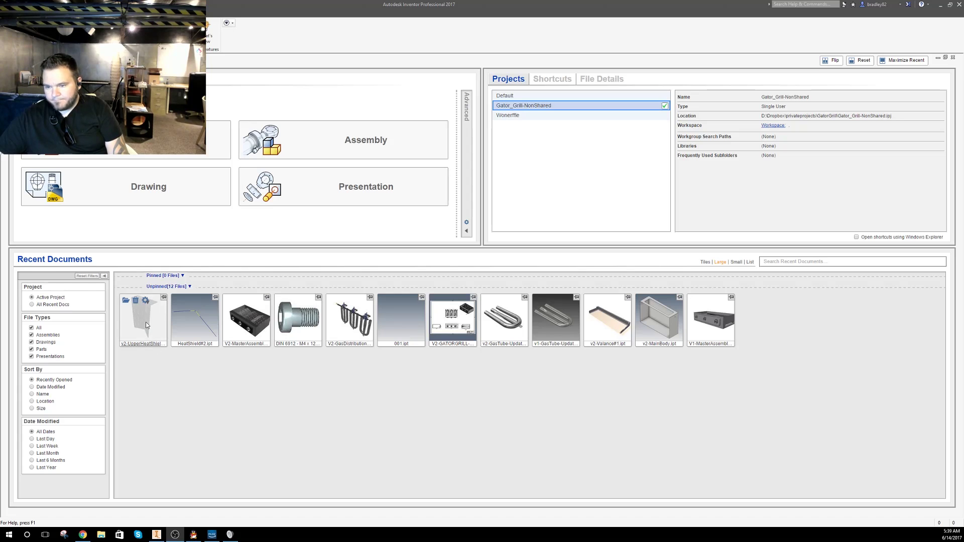
double_click(243, 326)
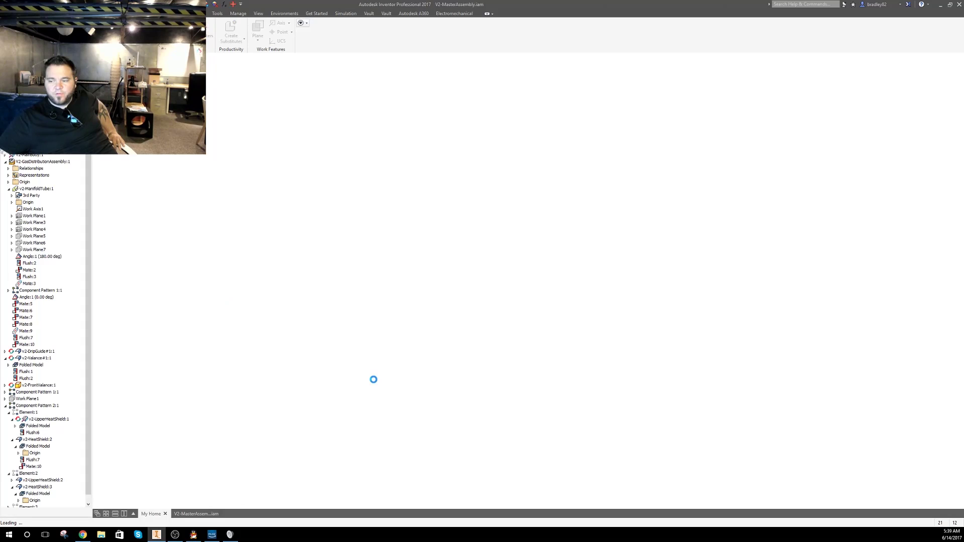
left_click(438, 289)
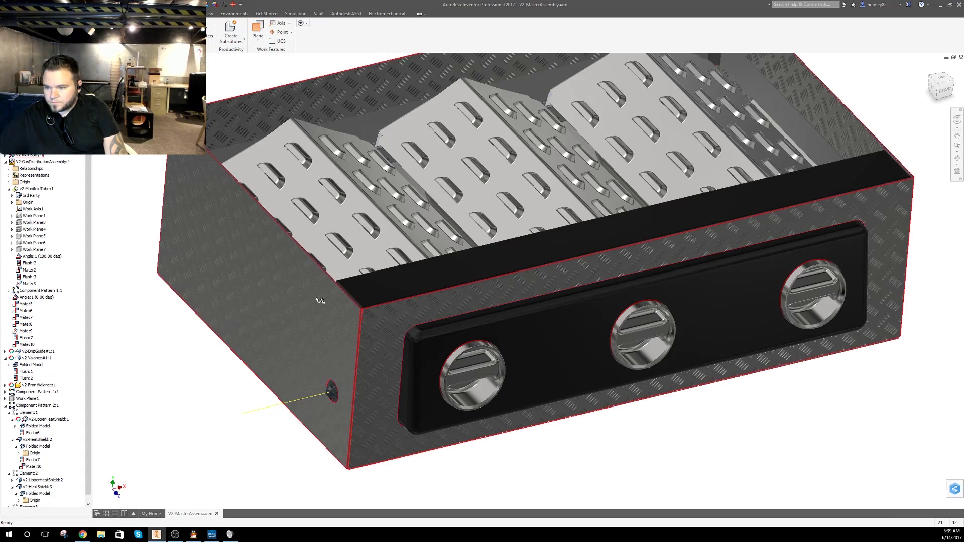
right_click(938, 83)
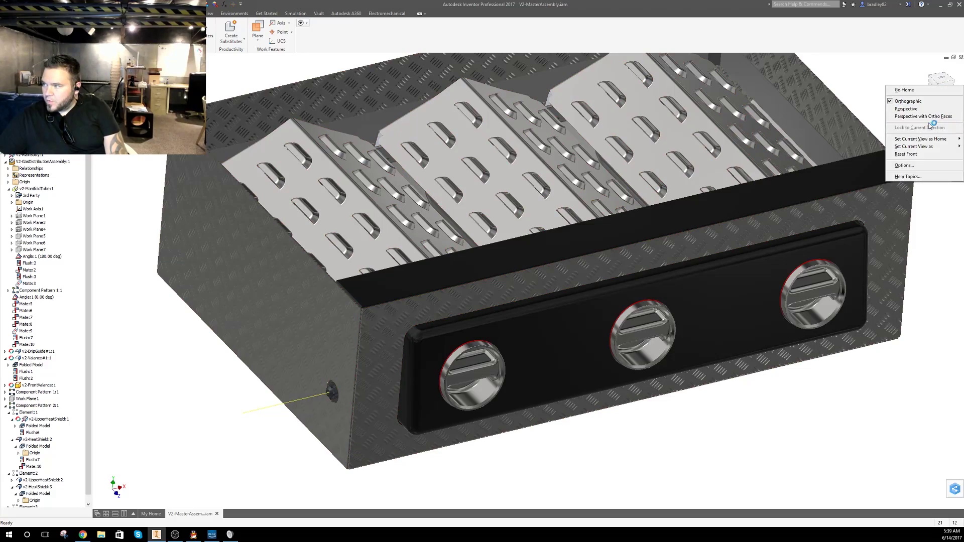
left_click(906, 116)
Examine the slotted upper heat shields and the gaps between them inside the grill body
middle_click_drag(834, 104, 631, 216, "shift")
scroll(427, 231, "down", 2)
scroll(652, 220, "up", 2)
scroll(568, 221, "down", 3)
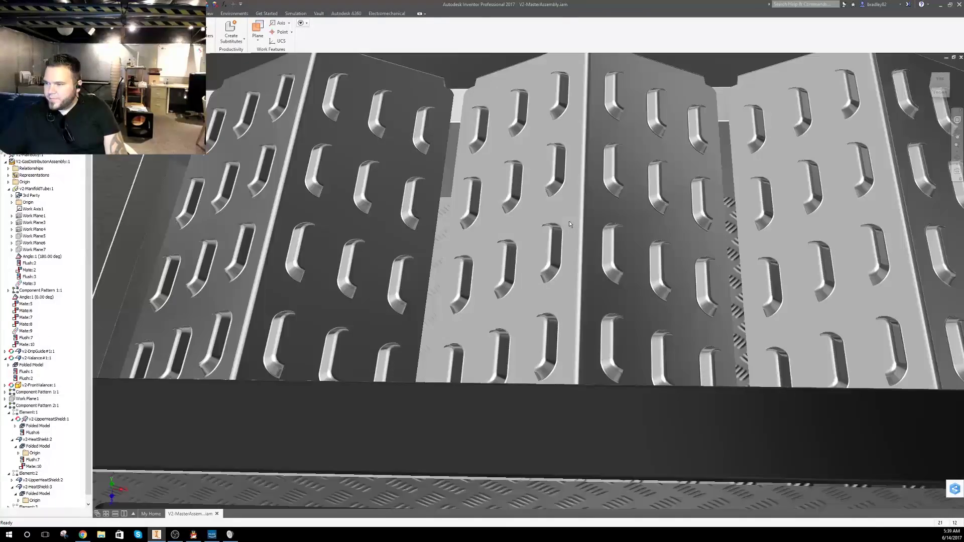
middle_click_drag(530, 214, 556, 205, "shift")
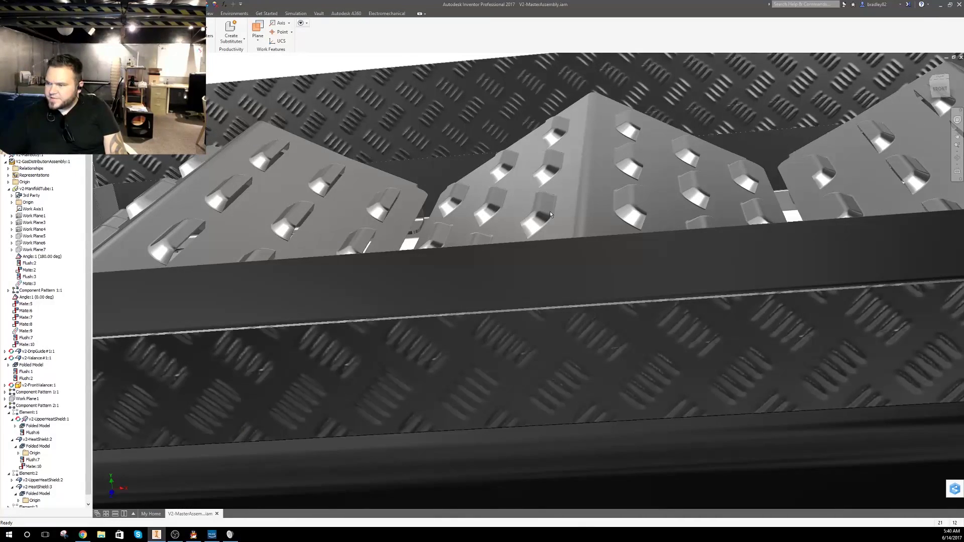
left_click(533, 236)
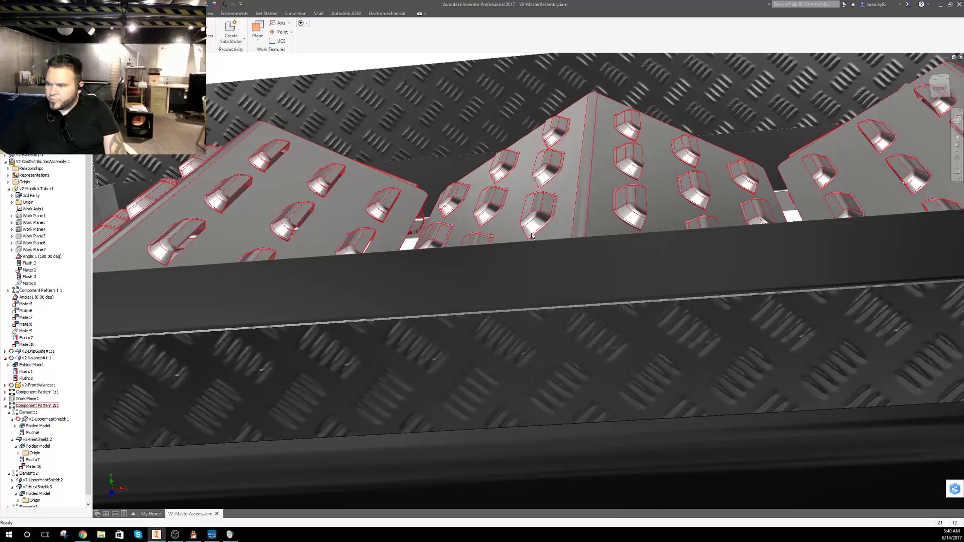
middle_click_drag(583, 154, 406, 251, "shift")
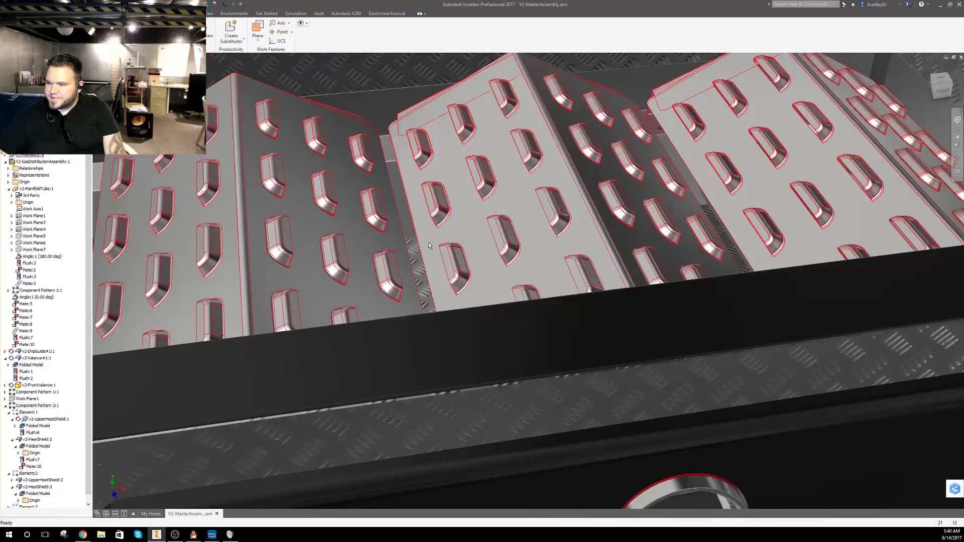
middle_click_drag(509, 216, 555, 214, "shift")
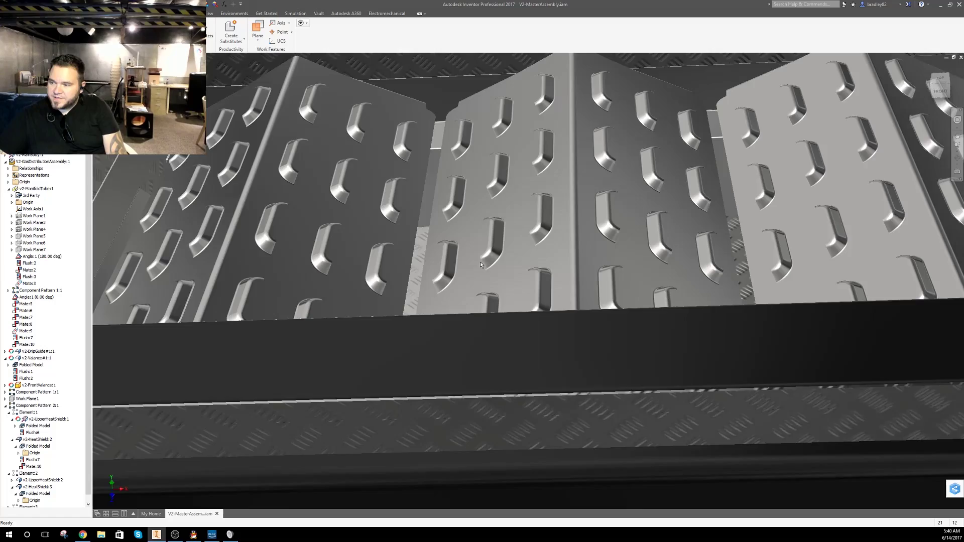
middle_click_drag(480, 265, 576, 257, "shift")
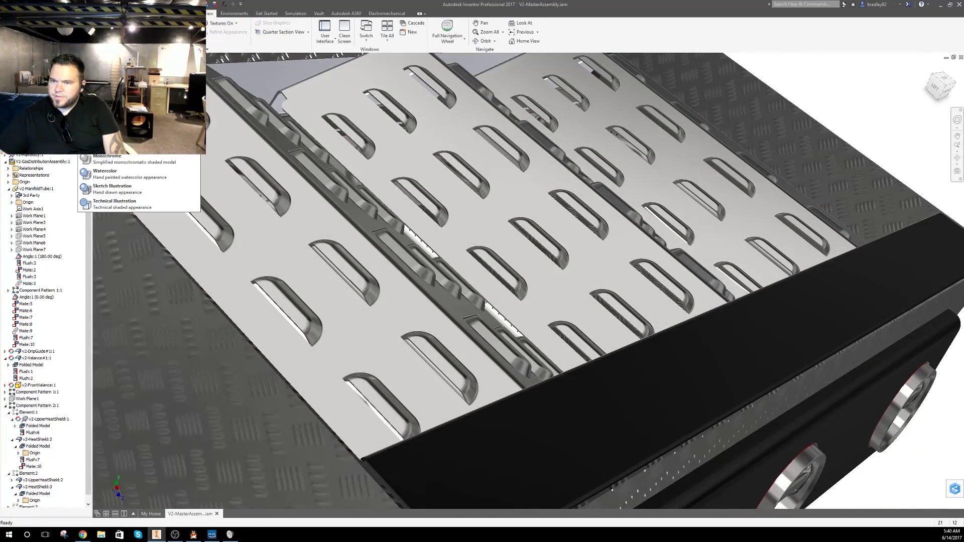
Set the assembly's visual style to Shaded with Edges
left_click(208, 136)
middle_click_drag(422, 221, 504, 274, "shift")
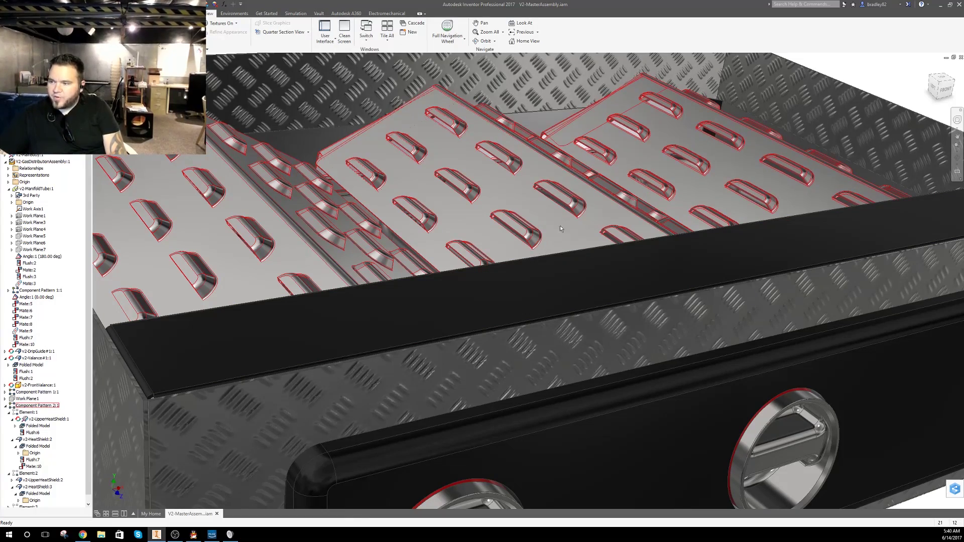
middle_click_drag(520, 168, 330, 229, "shift")
scroll(527, 223, "up", 3)
Set the selection filter to Part Priority and hide the middle upper heat shield above the burner tube
right_click(441, 221)
key("Escape")
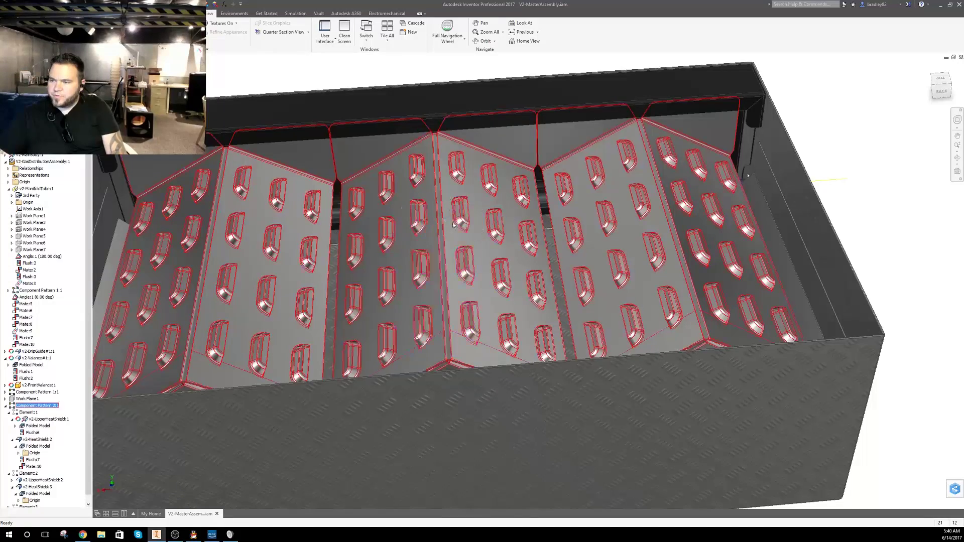
right_click(407, 54, "shift")
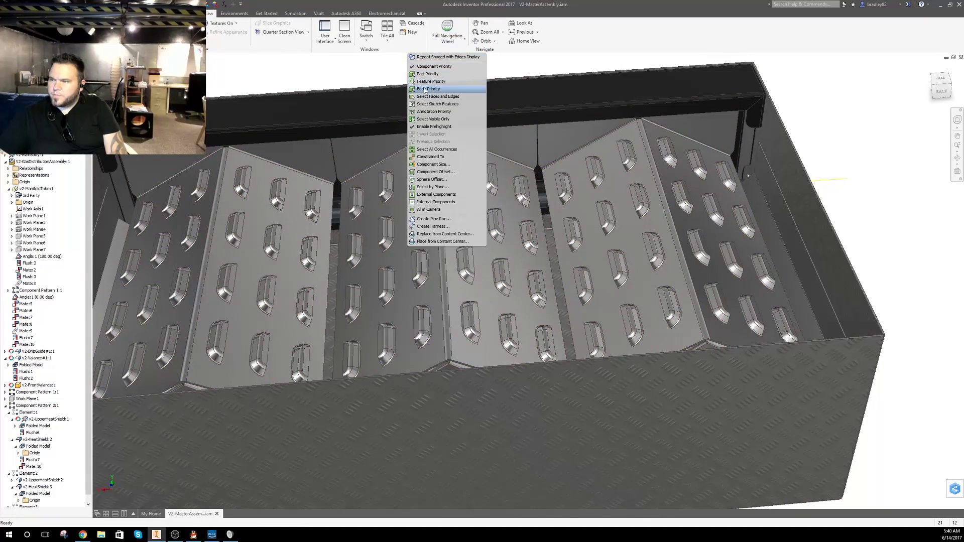
left_click(426, 75)
left_click(453, 187)
right_click(453, 187)
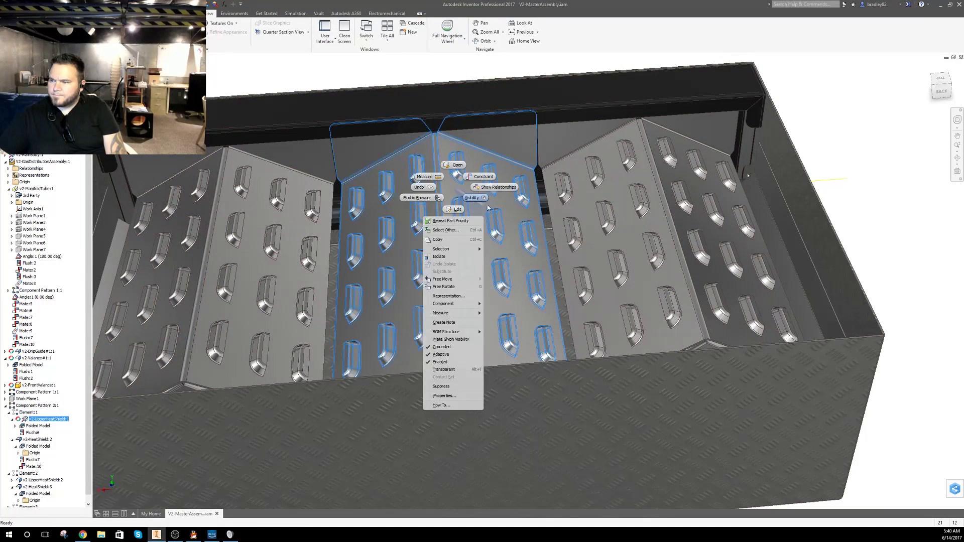
left_click(484, 201)
middle_click_drag(483, 200, 522, 178, "shift")
middle_click_drag(424, 200, 427, 161, "shift")
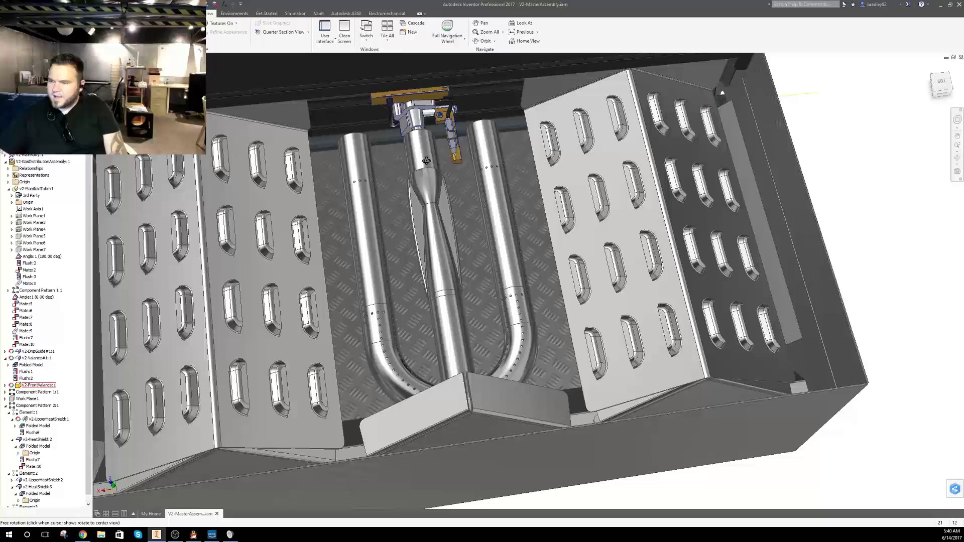
left_click(942, 82)
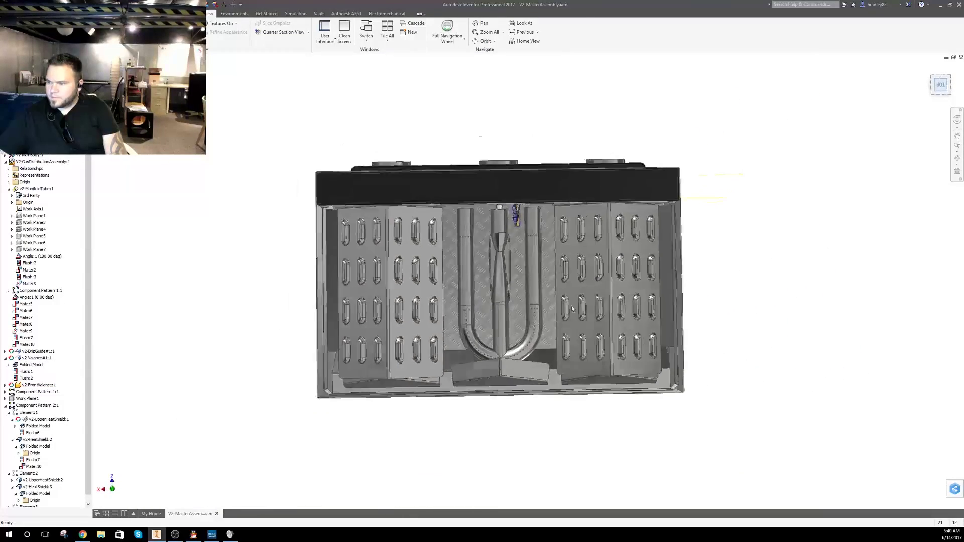
scroll(517, 378, "up", 3)
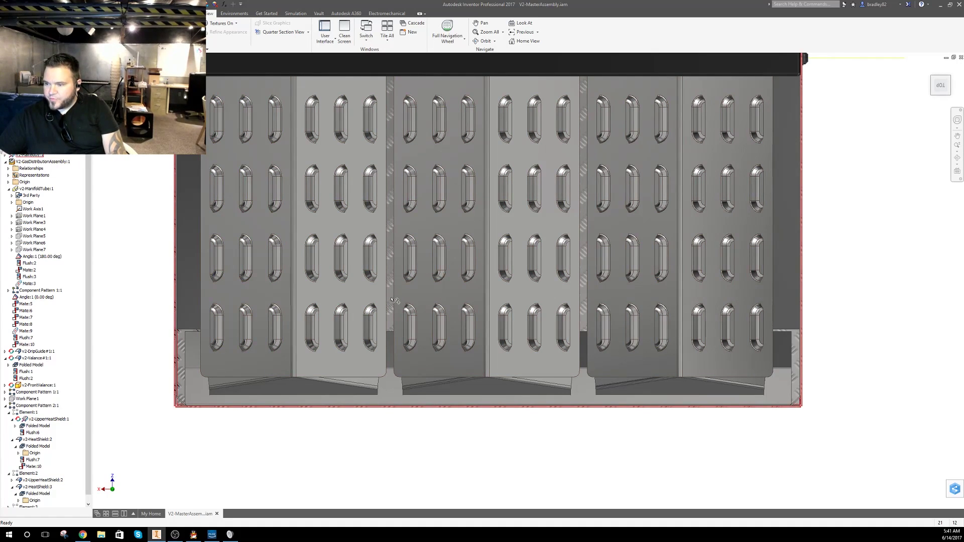
Hide the grill's main body and open the lower heat shield v2-HeatShield:3 for in-place editing
middle_click_drag(391, 298, 505, 345, "shift")
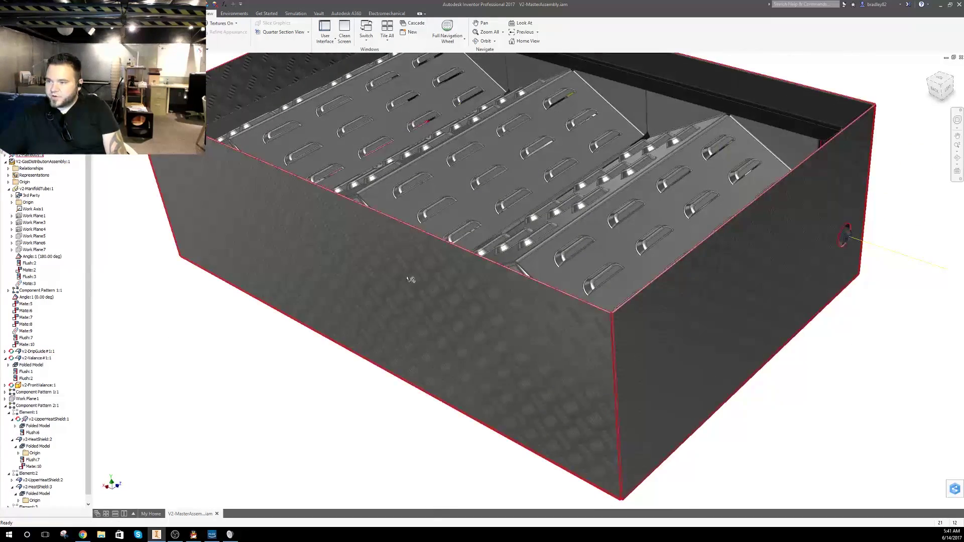
right_click(408, 277)
left_click(426, 292)
middle_click_drag(423, 301, 477, 361, "shift")
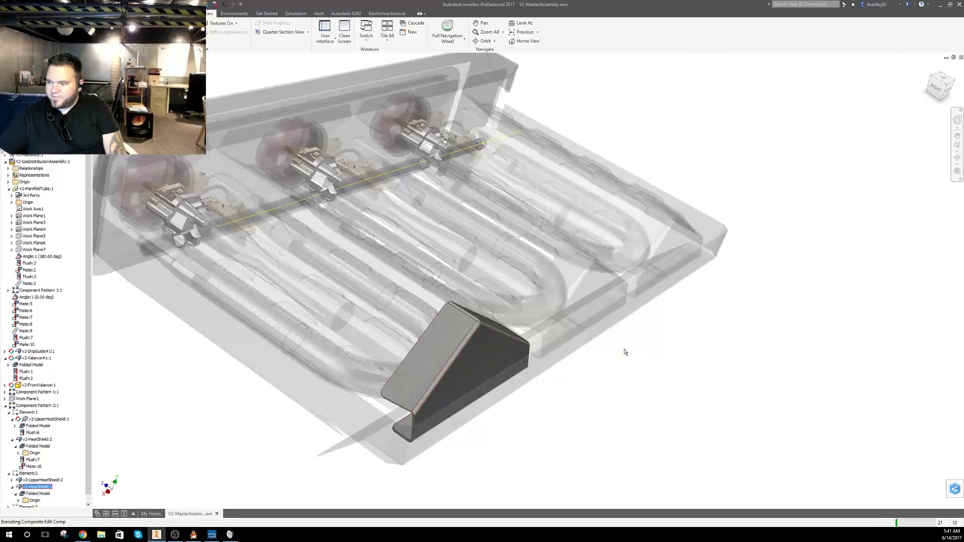
Inspect how the upper heat shields sit on the lower heat shields and inside the surrounding drip guide and body
middle_click_drag(581, 377, 418, 363, "shift")
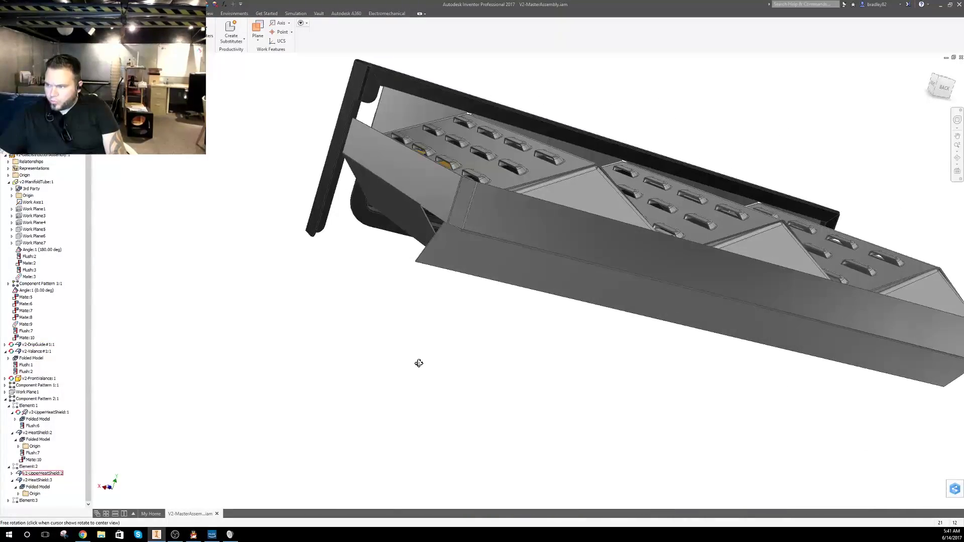
scroll(483, 135, "down", 5)
scroll(488, 146, "up", 2)
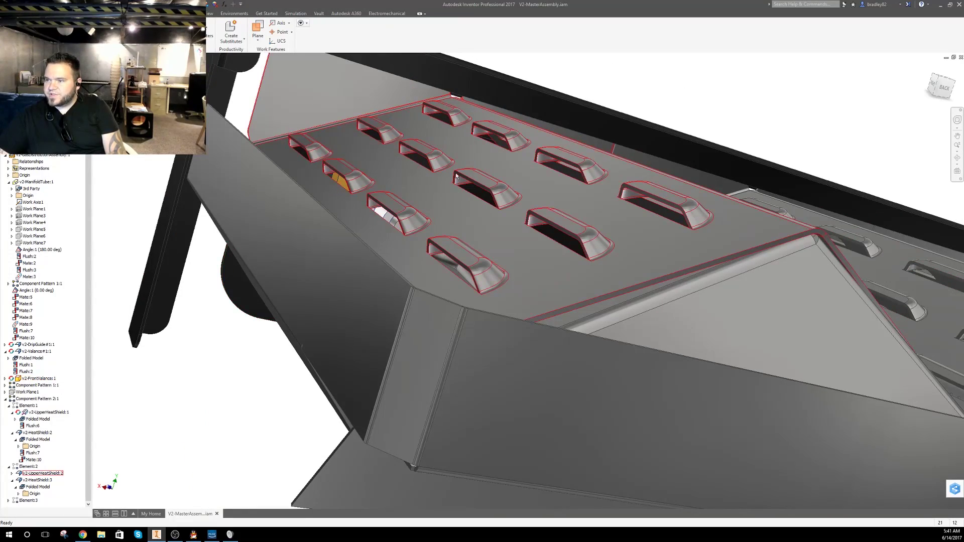
middle_click_drag(456, 175, 420, 180, "shift")
scroll(520, 224, "up", 3)
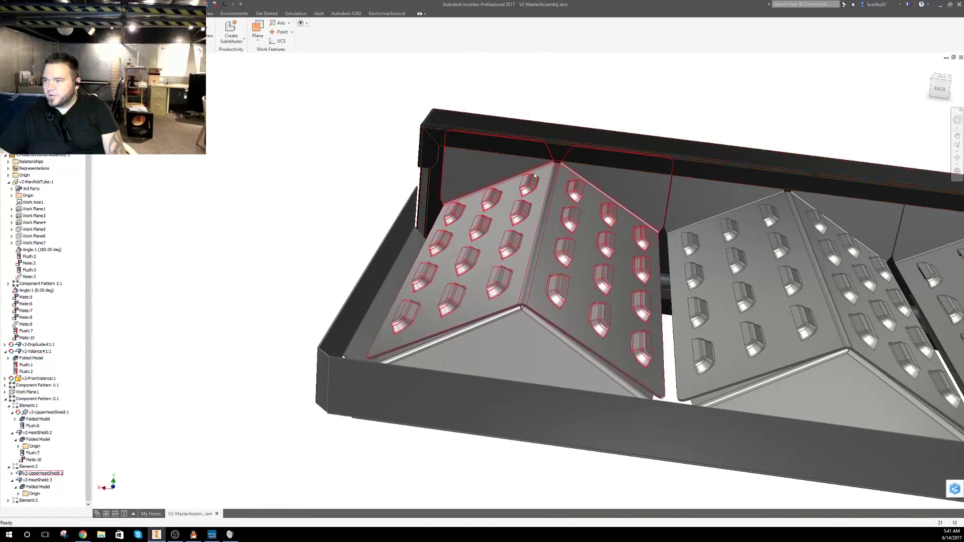
middle_click_drag(535, 173, 455, 228, "shift")
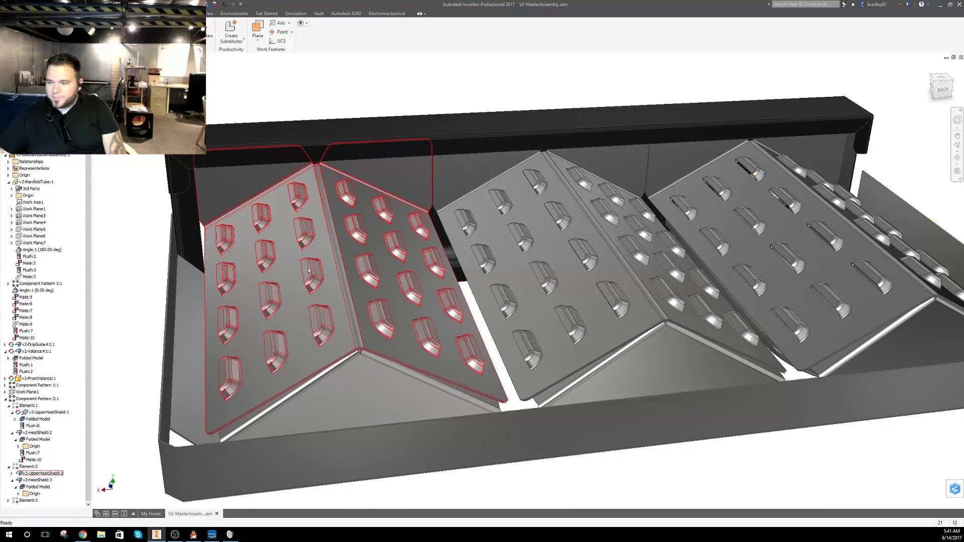
middle_click_drag(313, 261, 698, 258)
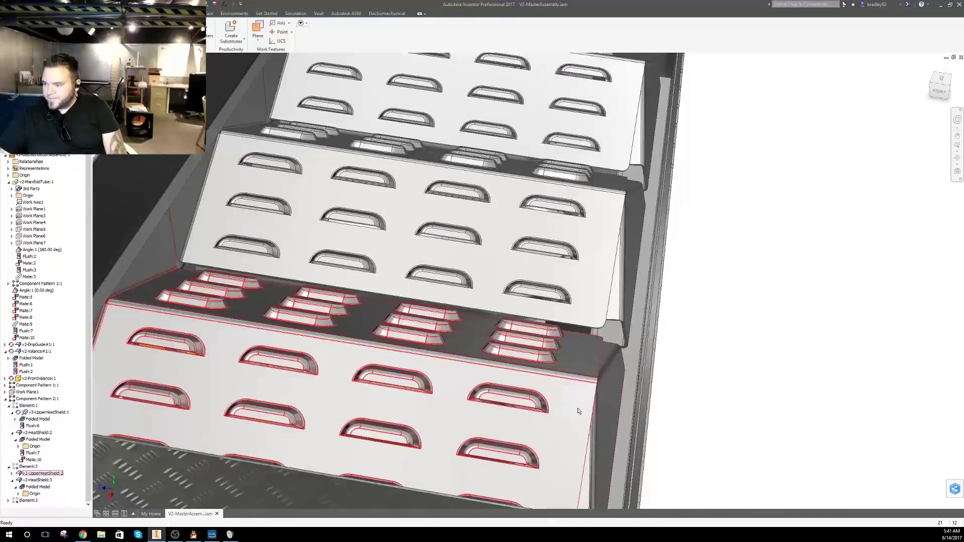
mouse_move(602, 362)
middle_mouse_down("shift")
mouse_move(565, 336)
mouse_move(604, 353)
middle_mouse_up("shift")
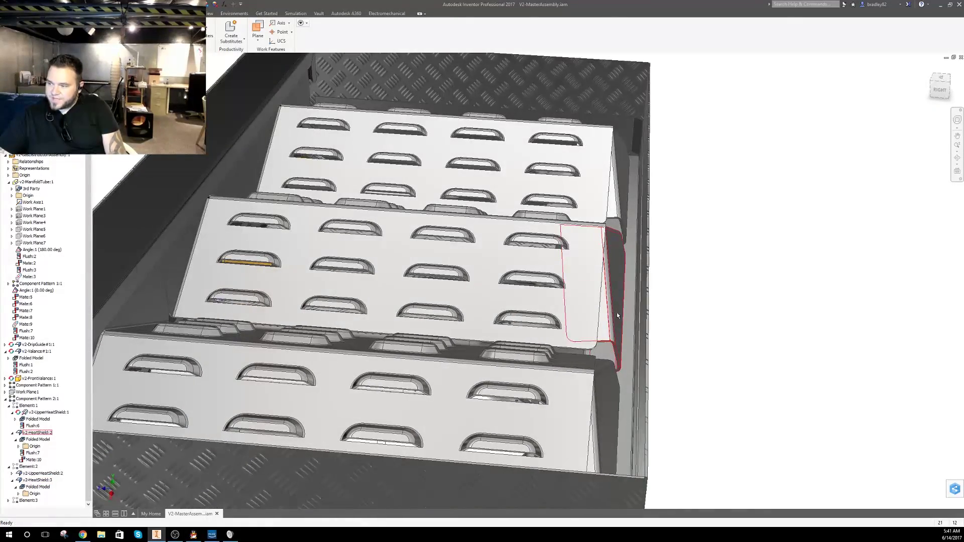
middle_click_drag(618, 316, 488, 282, "shift")
scroll(632, 309, "up", 4)
scroll(309, 335, "down", 5)
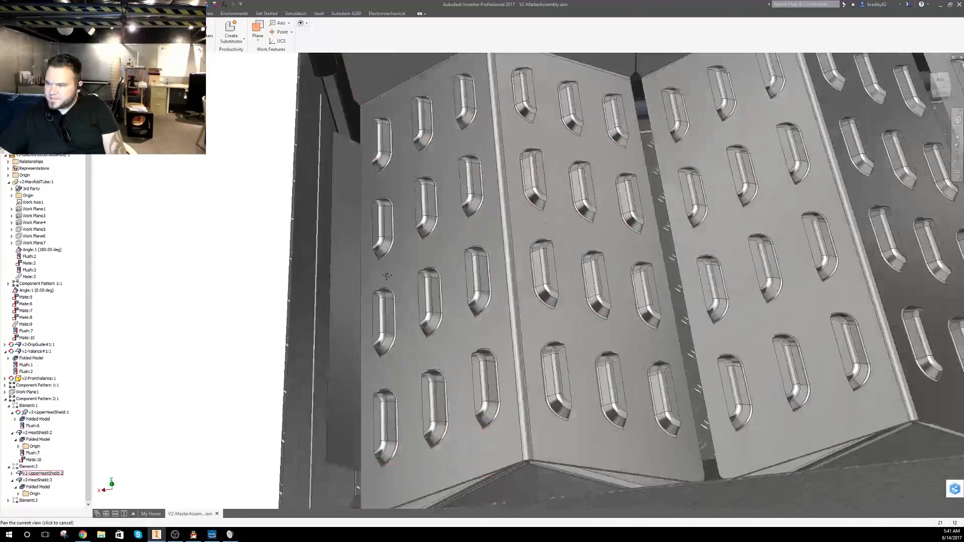
Open the drip guide and the lower heat shield v2-HeatShield:2 in place one after the other, returning to the assembly each time
double_click(307, 338)
middle_click_drag(303, 345, 197, 315, "shift")
key("ctrl+Return")
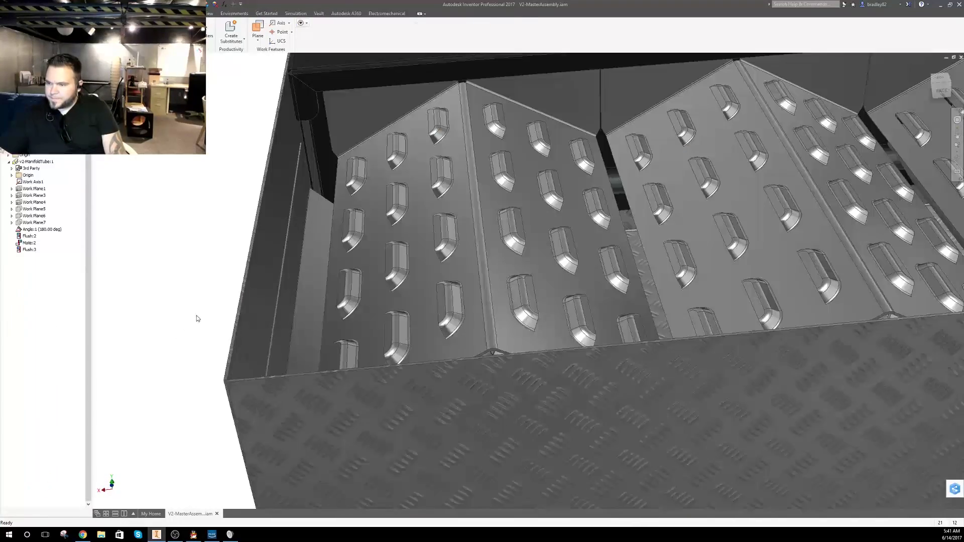
scroll(361, 291, "up", 3)
middle_click_drag(378, 283, 321, 323, "shift")
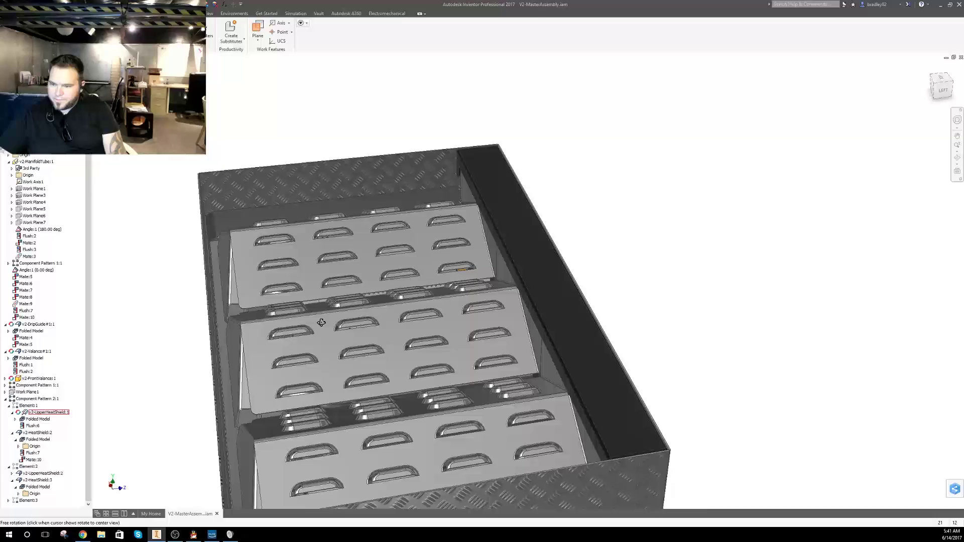
double_click(234, 389)
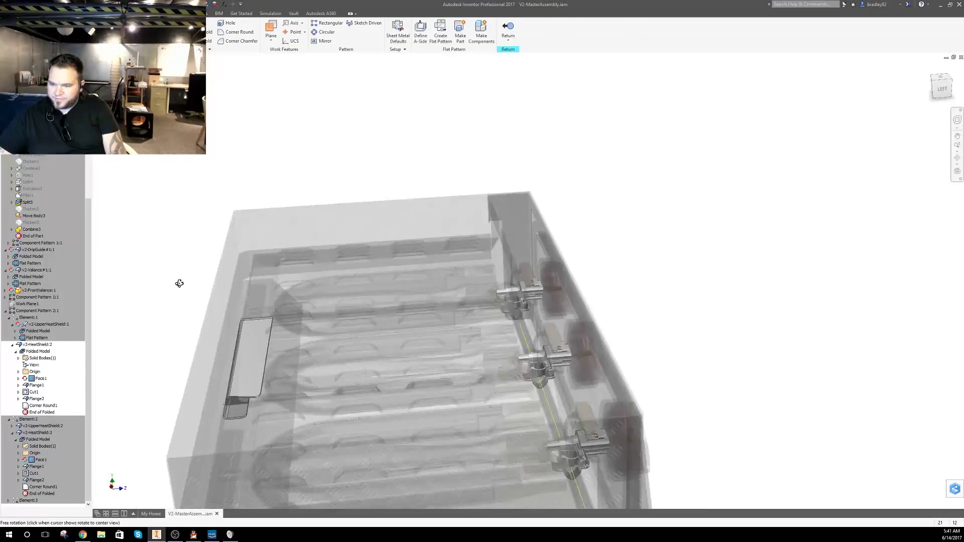
key("ctrl+Return")
Open the upper heat shield v2-UpperHeatShield:2 for in-place editing and return to the assembly
middle_click_drag(150, 310, 489, 389, "shift")
middle_click_drag(489, 389, 475, 394, "shift")
scroll(272, 404, "down", 3)
double_click(289, 360)
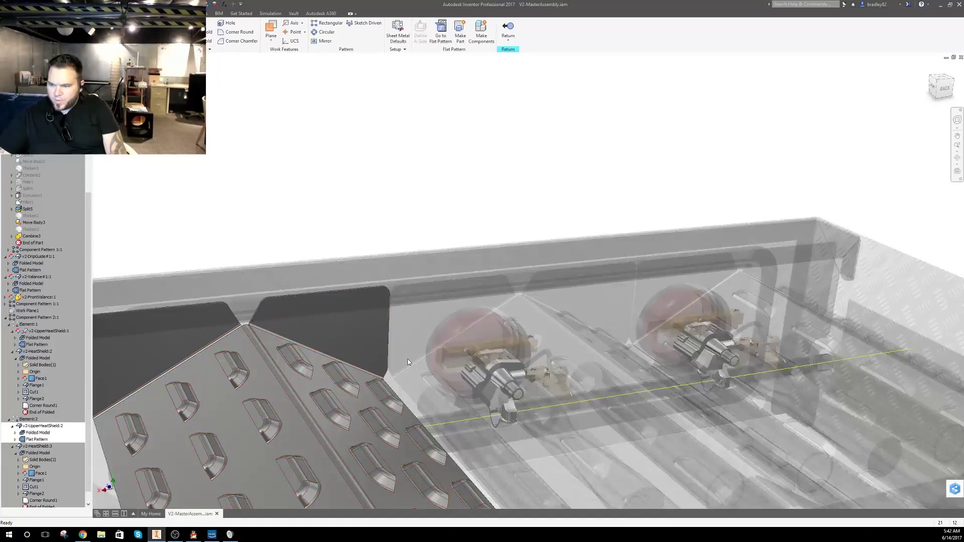
middle_click_drag(289, 360, 367, 347, "shift")
key("ctrl+Return")
Open the black valance above the heat shields for in-place editing and return to the assembly
double_click(282, 303)
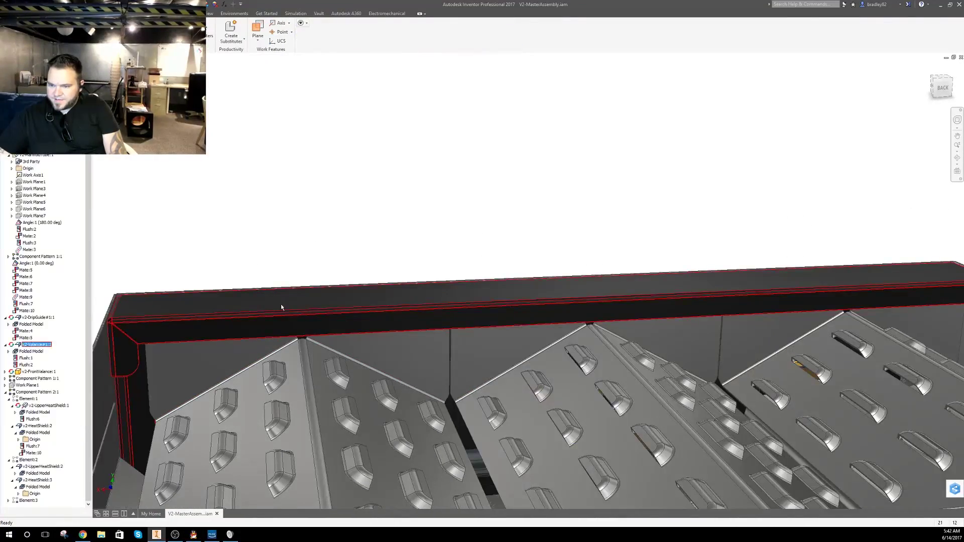
middle_click_drag(199, 246, 250, 245, "shift")
scroll(260, 248, "up", 2)
key("ctrl+Return")
Open the manifold tube between the heat shields for in-place editing and return to the assembly
middle_click_drag(323, 258, 271, 277, "shift")
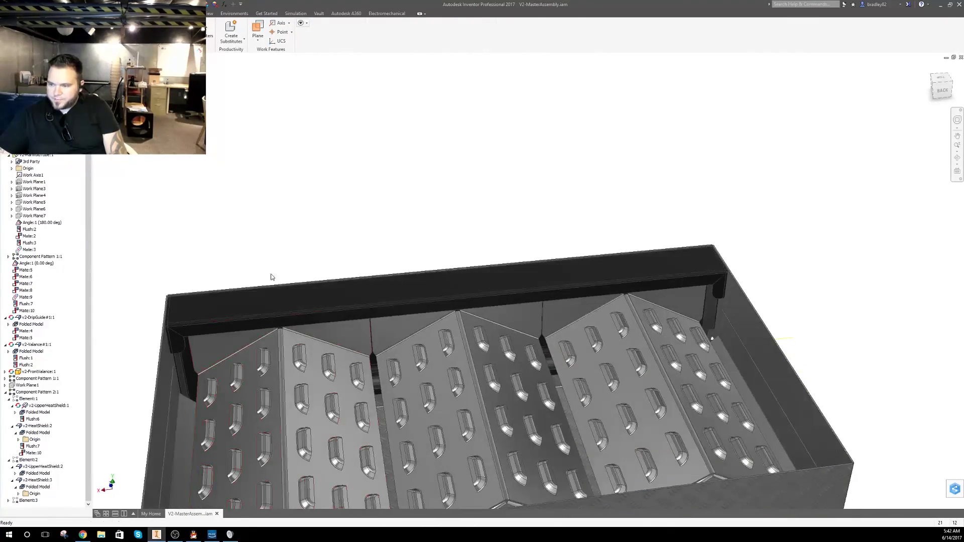
middle_click_drag(512, 349, 483, 344, "shift")
double_click(533, 377)
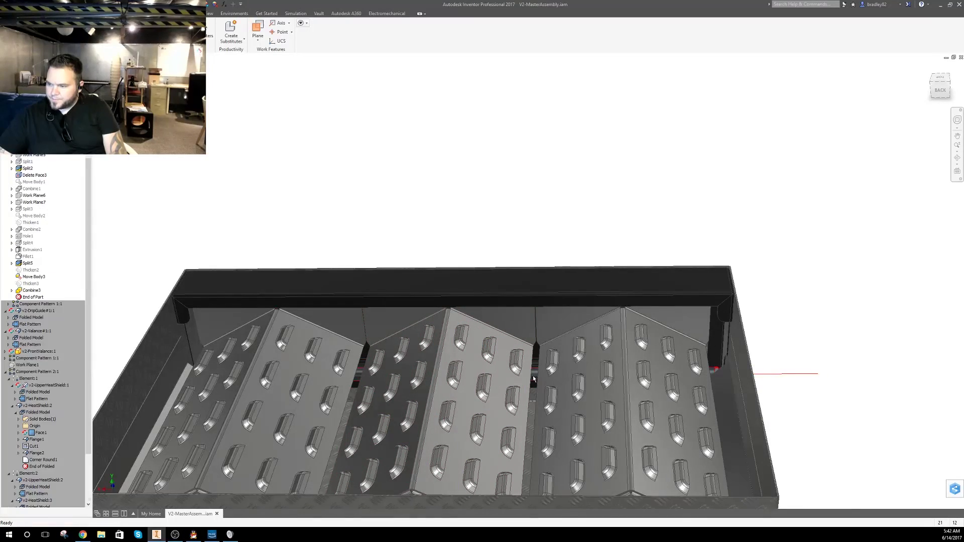
key("ctrl+Return")
middle_click_drag(405, 242, 393, 330, "shift")
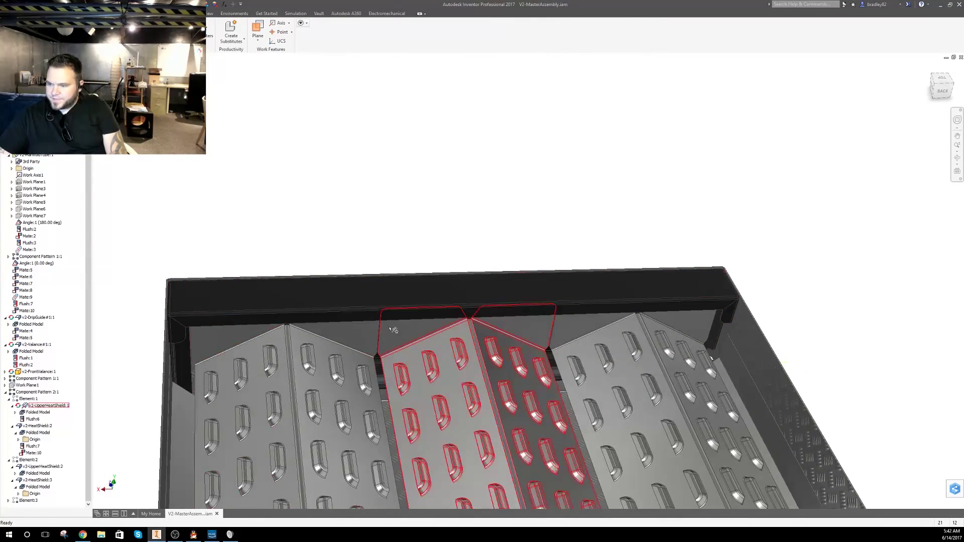
middle_click_drag(670, 329, 559, 310, "shift")
scroll(544, 306, "up", 3)
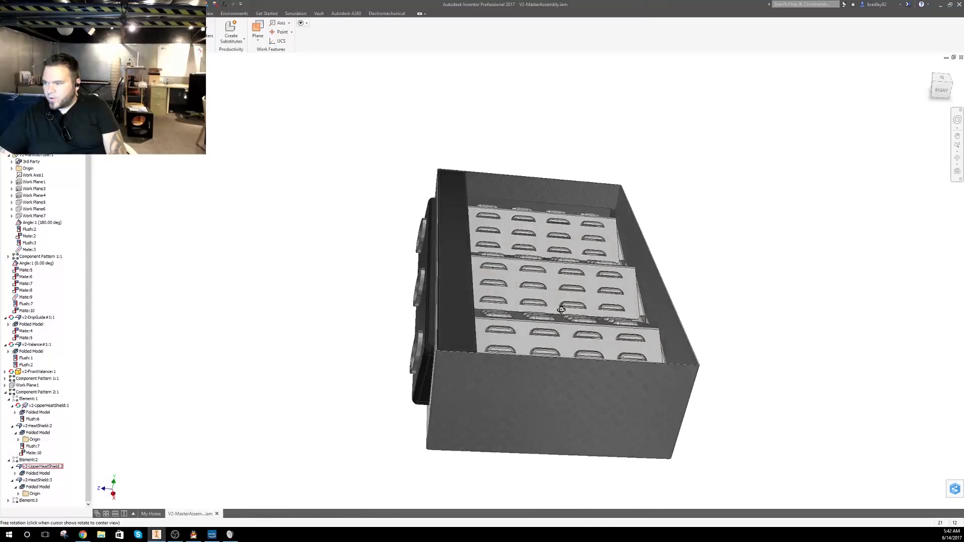
Open the drip guide beneath the heat shields in place, inspect it from the back, and return to the assembly
scroll(562, 278, "down", 4)
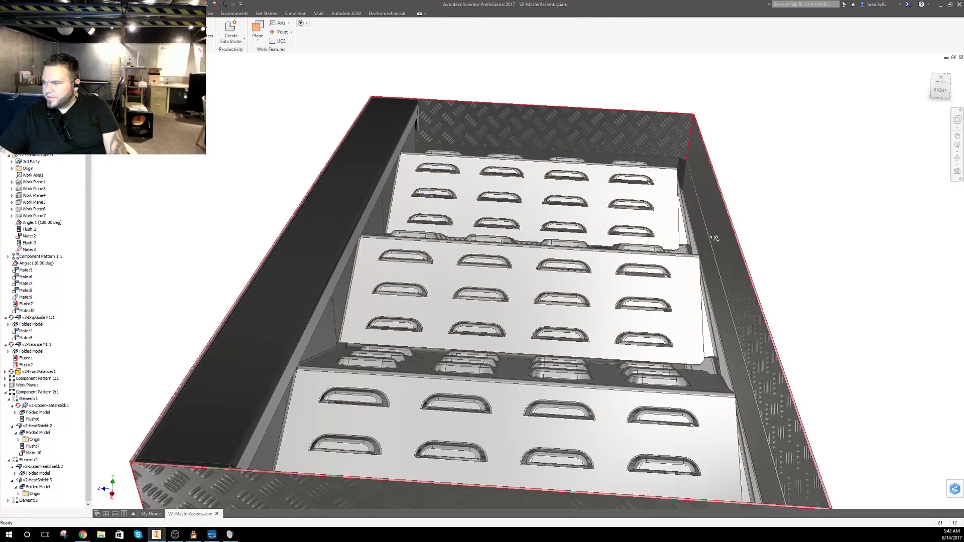
middle_click_drag(674, 340, 516, 320, "shift")
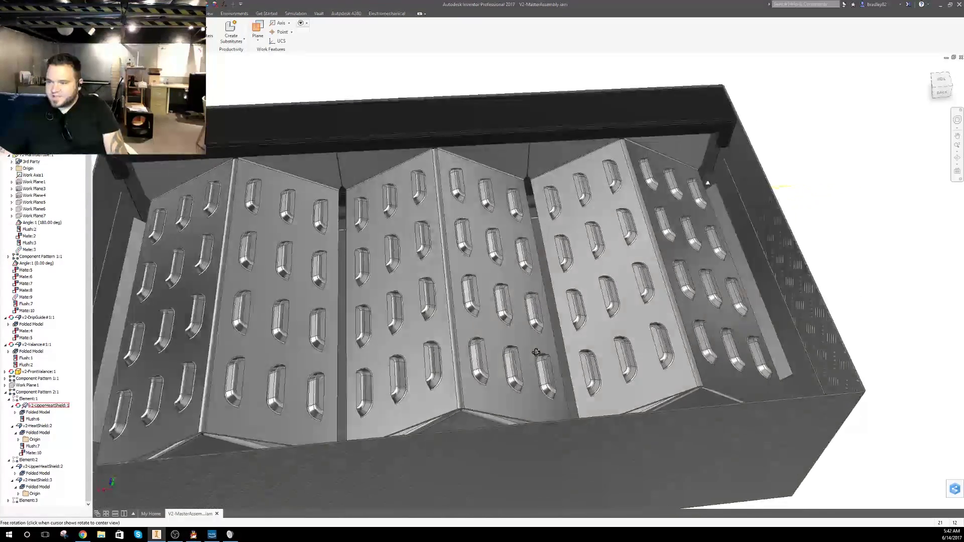
left_click_drag(536, 352, 388, 363)
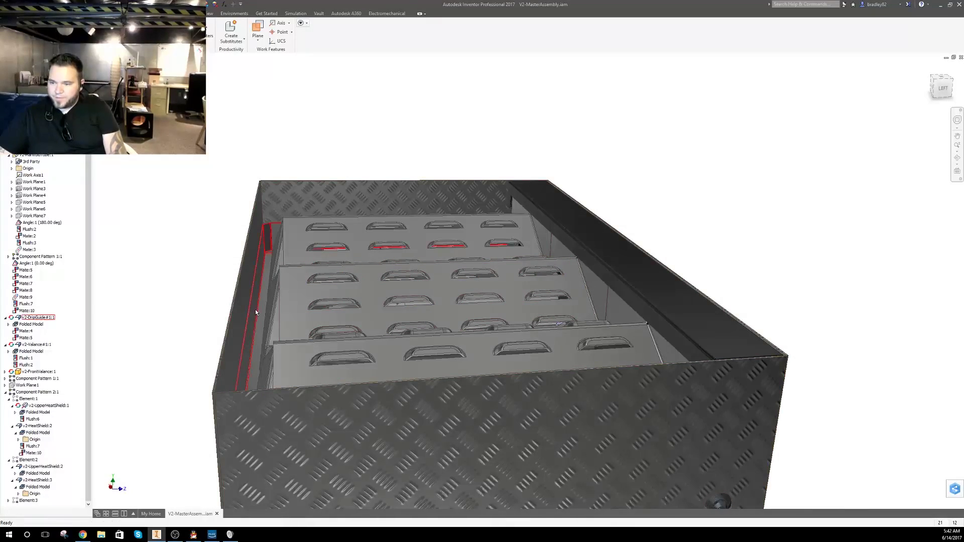
middle_click_drag(301, 300, 368, 320, "shift")
middle_click_drag(242, 237, 430, 246, "shift")
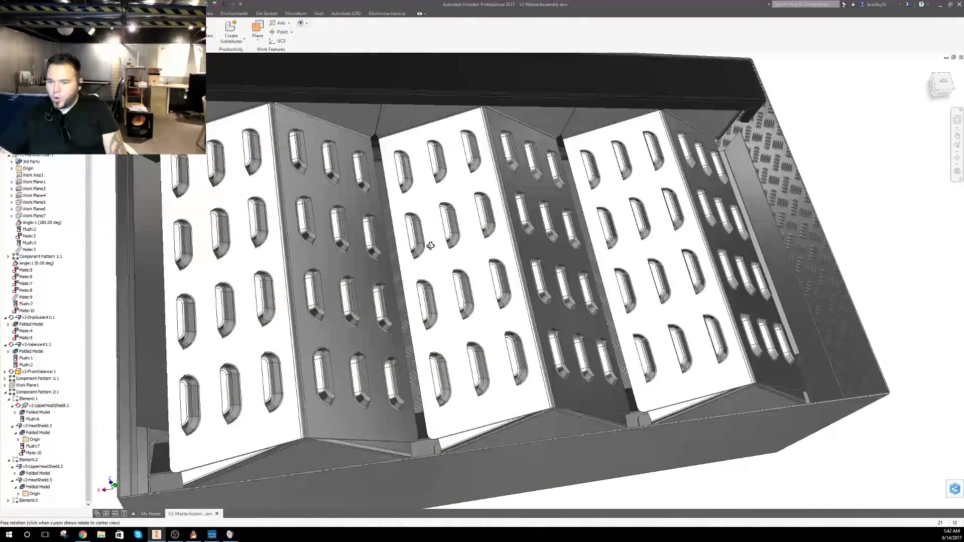
double_click(141, 354)
middle_click_drag(140, 355, 261, 323, "shift")
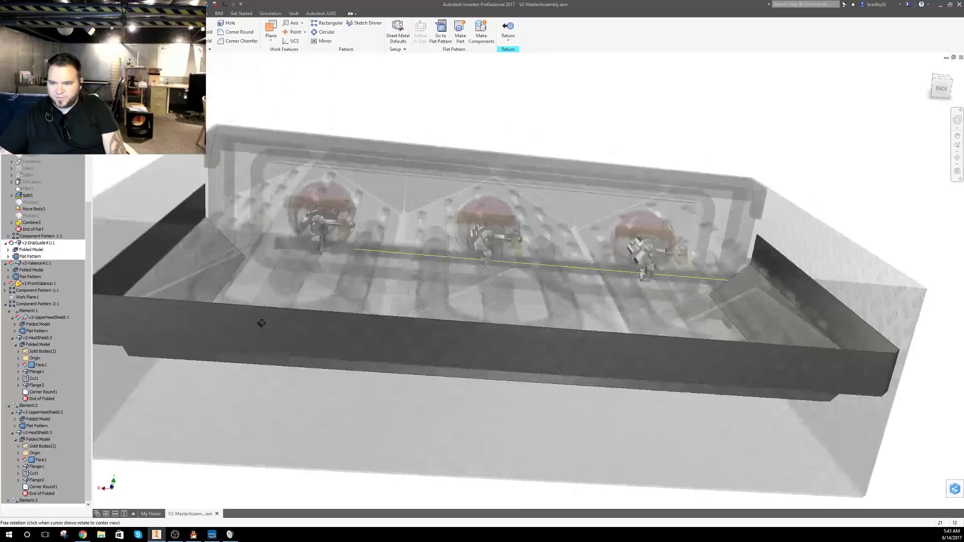
key("ctrl+Return")
Examine the louvered heat shields and the gaps between them from the front and above, along with the whole grill box
middle_click_drag(338, 278, 563, 350, "shift")
scroll(499, 327, "down", 4)
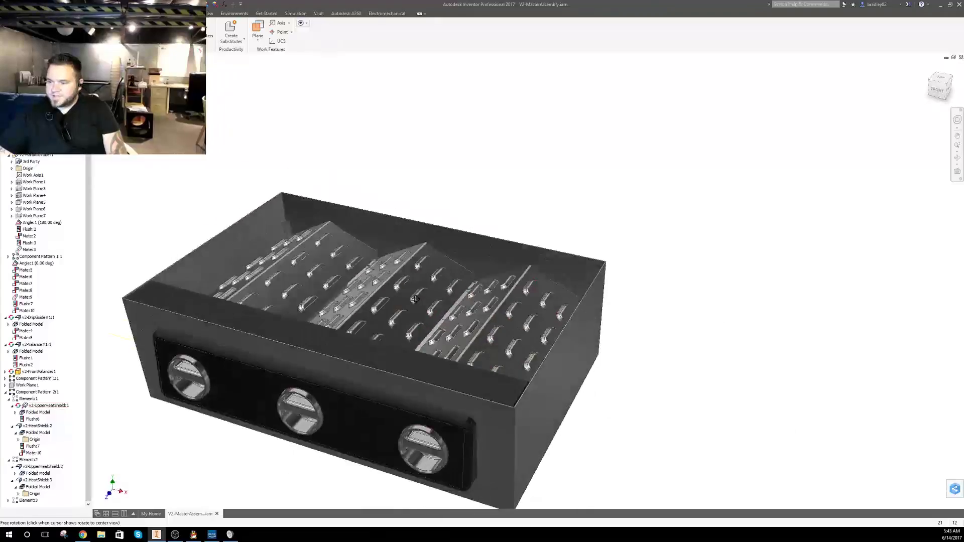
middle_click_drag(415, 299, 415, 297, "shift")
scroll(449, 256, "up", 4)
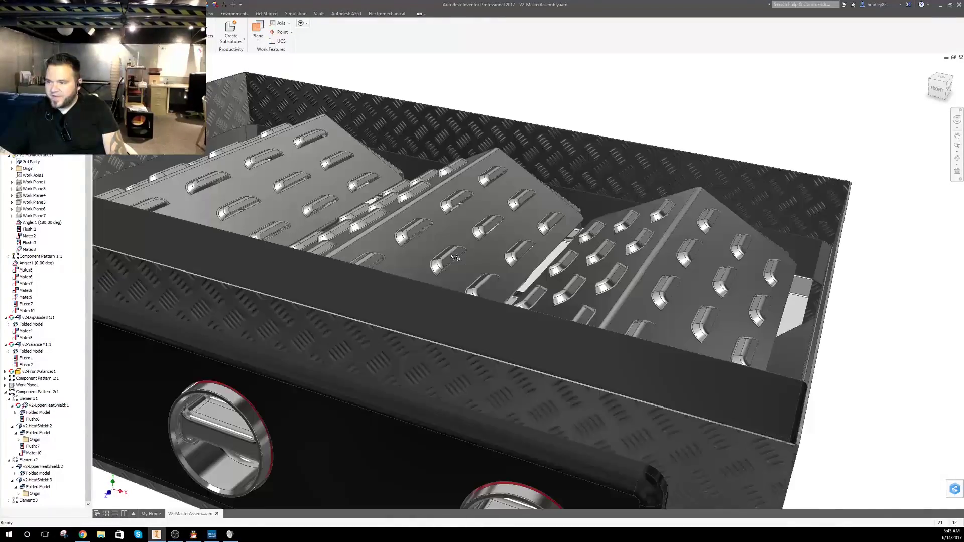
middle_click_drag(523, 271, 543, 292, "shift")
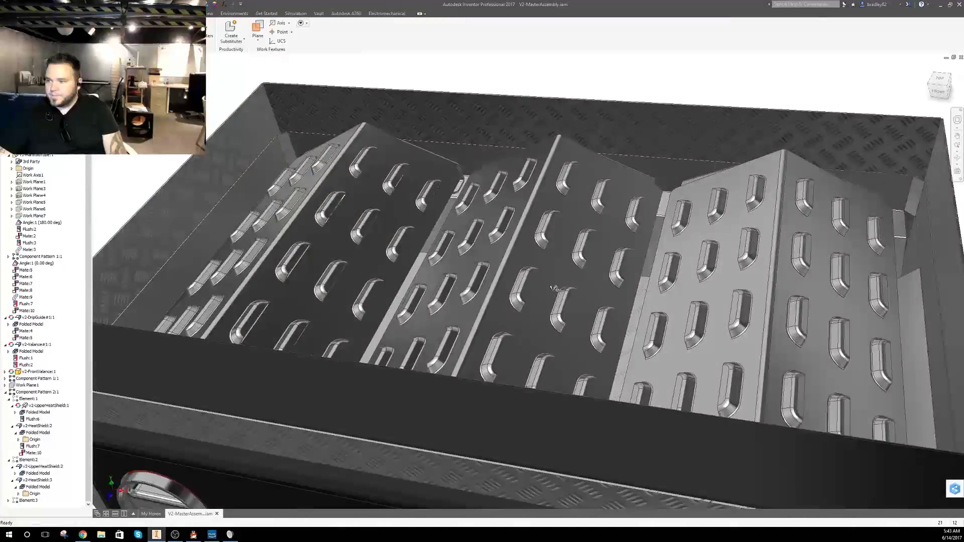
scroll(553, 288, "down", 4)
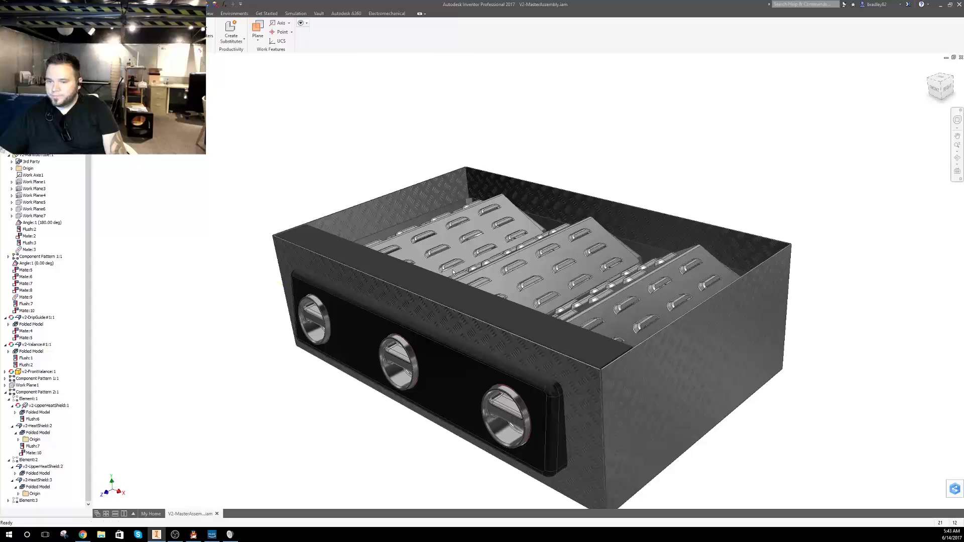